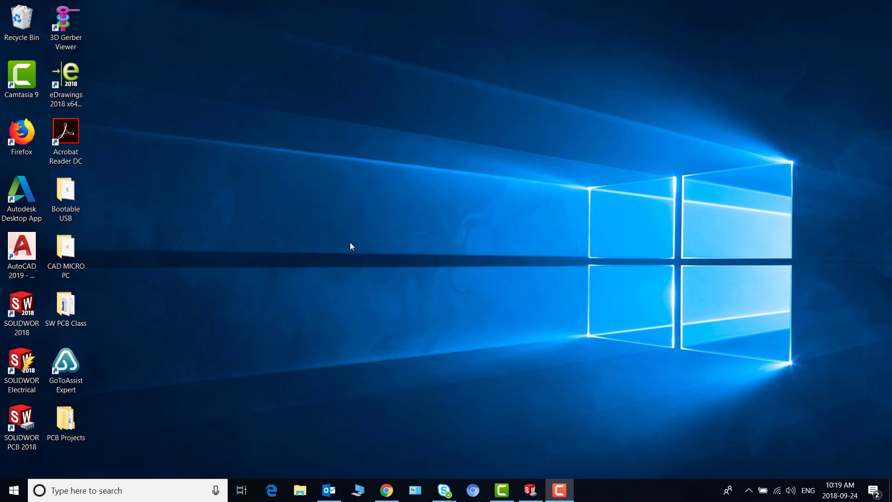
Open the PCB Projects desktop folder to review its two project subfolders, then close it
{"action": "double_click", "coordinate": [71, 435]}
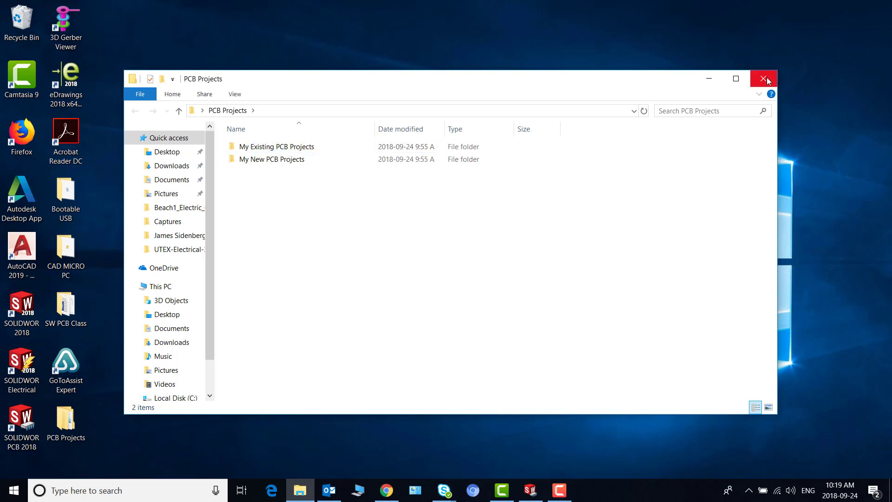
{"action": "left_click", "coordinate": [767, 81]}
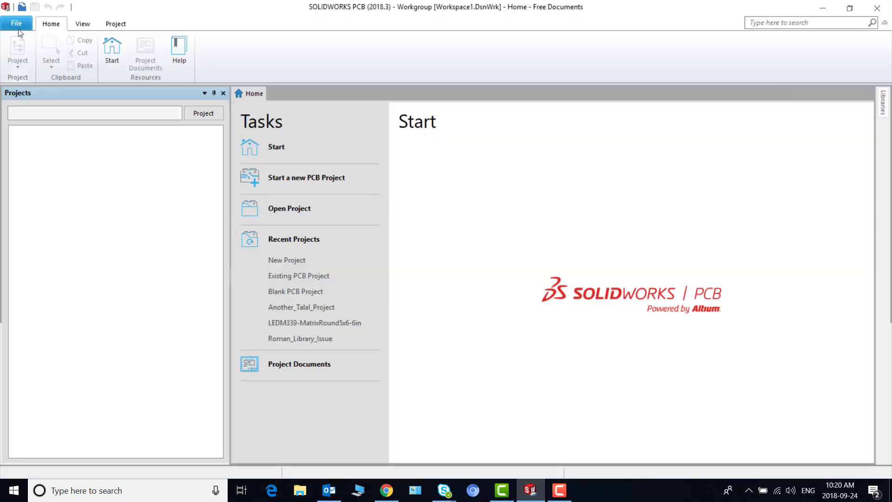
Sign in to SOLIDWORKS PCB Services on localhost with the saved admin credentials
{"action": "left_click", "coordinate": [18, 26]}
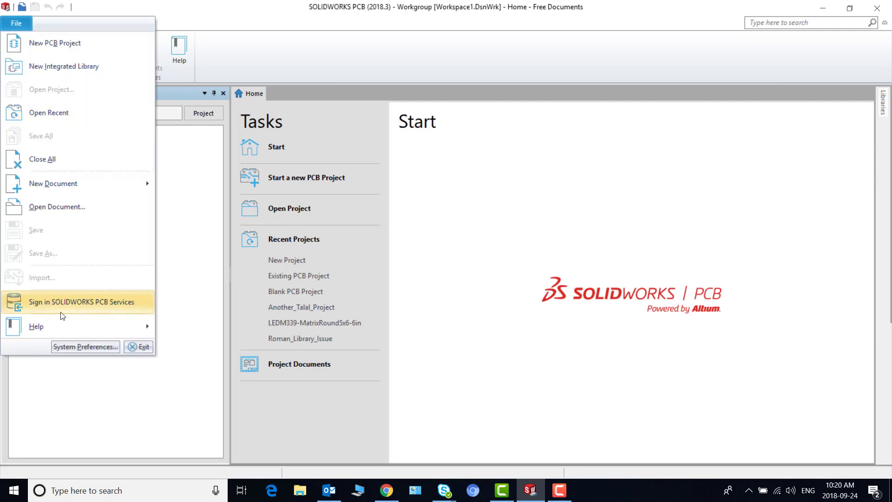
{"action": "left_click", "coordinate": [65, 303]}
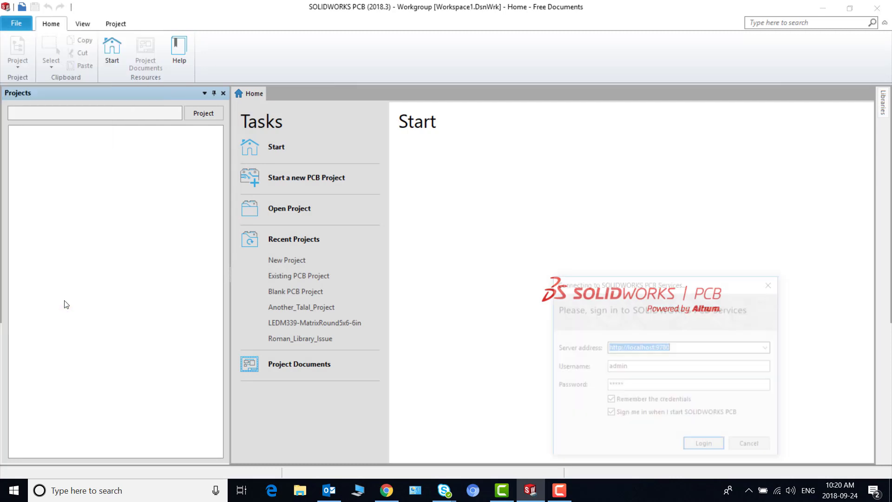
{"action": "left_click", "coordinate": [700, 448]}
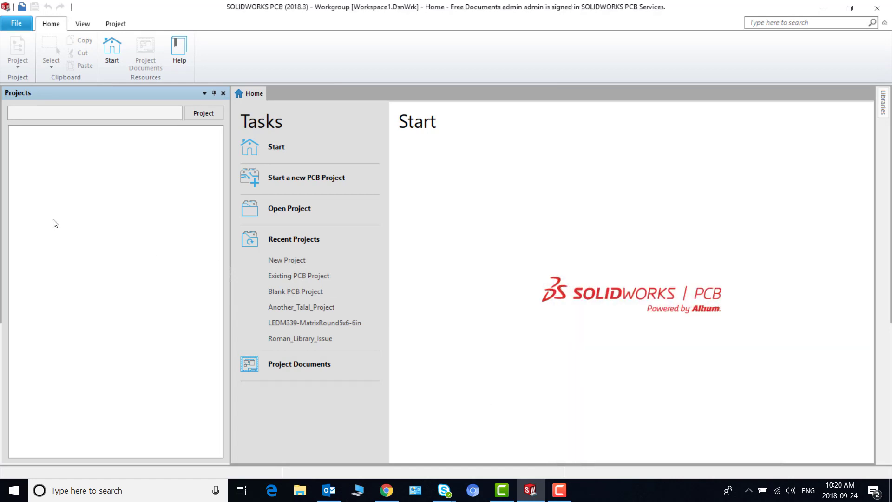
{"action": "left_click", "coordinate": [18, 24]}
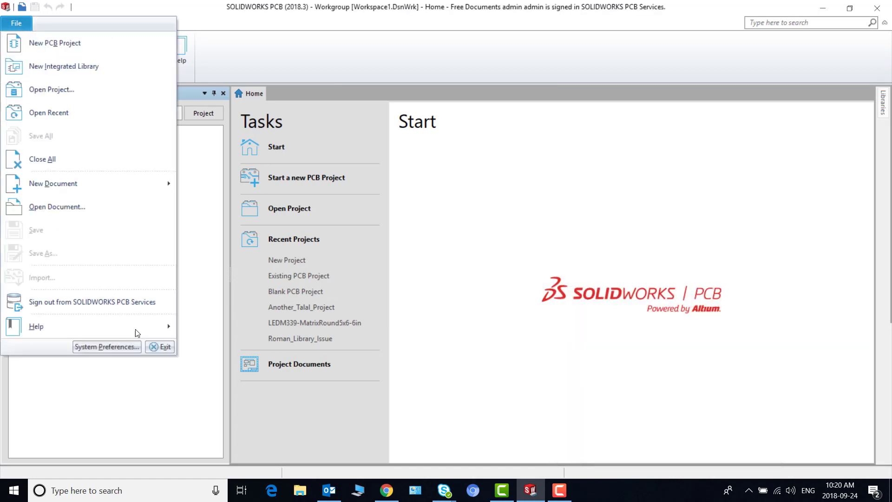
Review the DefaultRepository checkout folder in the Design Repositories preferences
{"action": "left_click", "coordinate": [113, 347]}
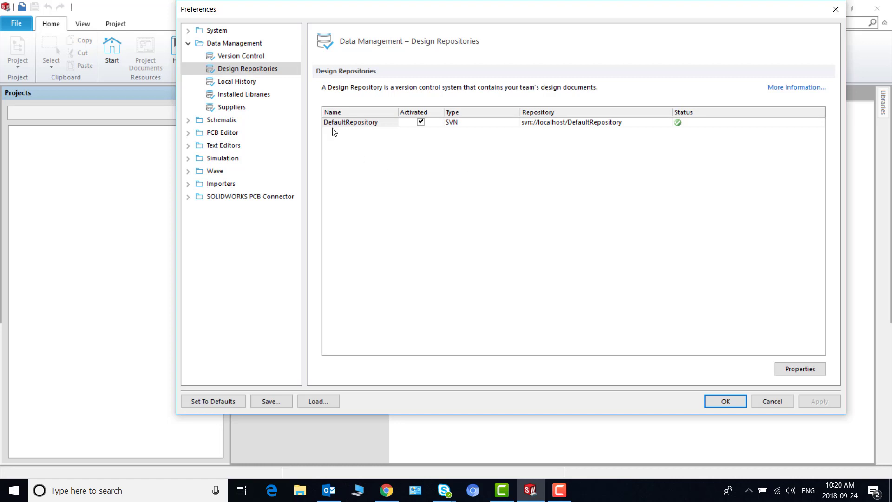
{"action": "left_click", "coordinate": [373, 124]}
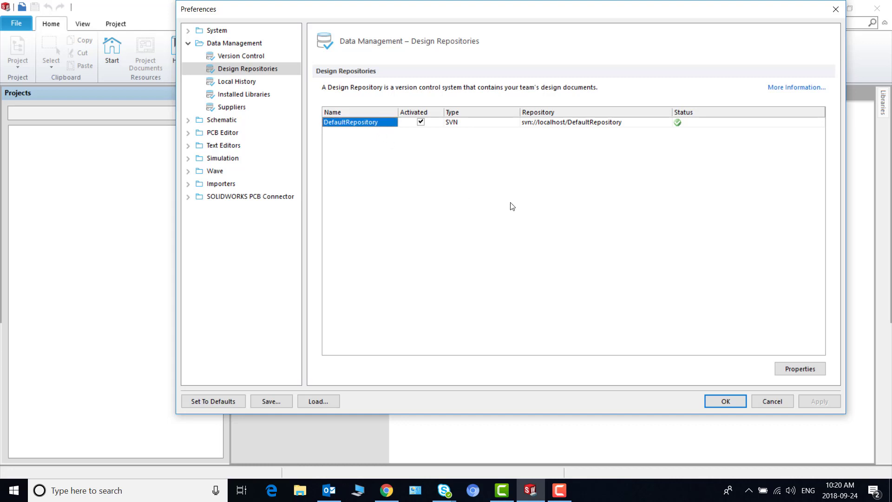
{"action": "left_click", "coordinate": [810, 368]}
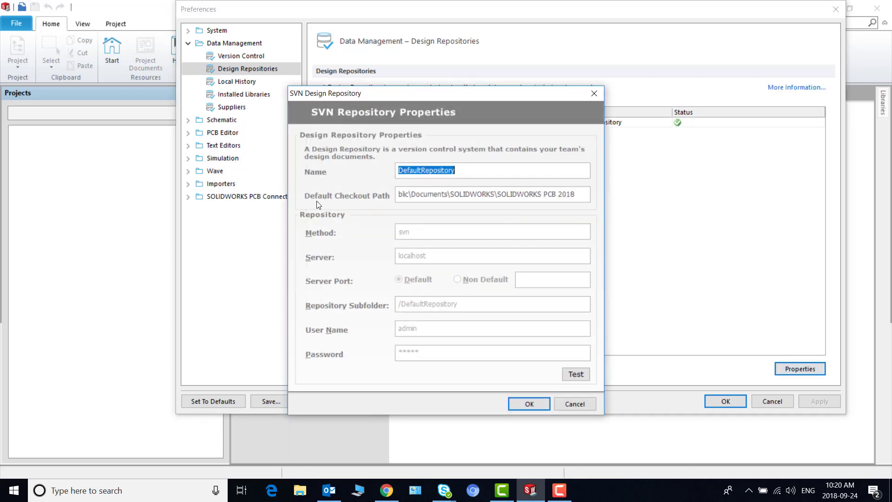
{"action": "mouse_move", "coordinate": [561, 203]}
{"action": "left_click", "coordinate": [583, 194]}
{"action": "mouse_move", "coordinate": [553, 233]}
{"action": "left_mouse_down"}
{"action": "mouse_move", "coordinate": [553, 292]}
{"action": "mouse_move", "coordinate": [551, 219]}
{"action": "left_mouse_up"}
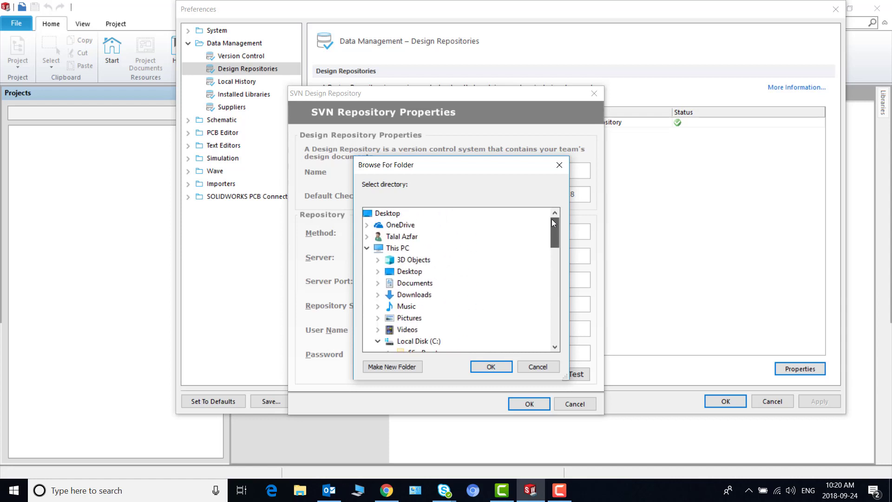
{"action": "left_click", "coordinate": [490, 366]}
{"action": "left_click", "coordinate": [531, 404]}
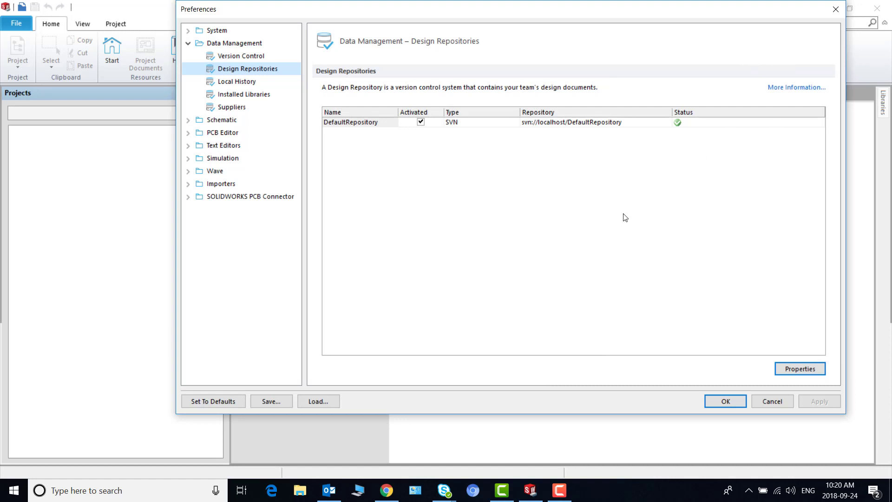
Close Preferences and sign out of SOLIDWORKS PCB Services
{"action": "left_click", "coordinate": [728, 401]}
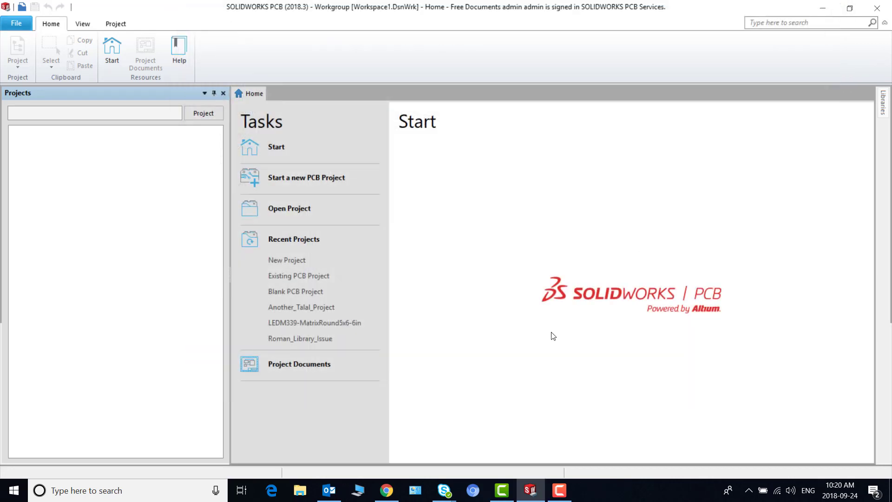
{"action": "left_click", "coordinate": [17, 23]}
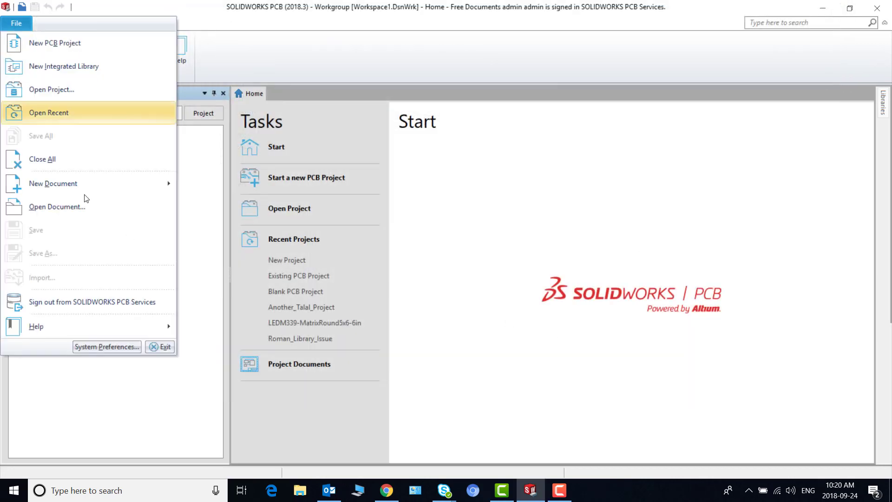
{"action": "left_click", "coordinate": [124, 302]}
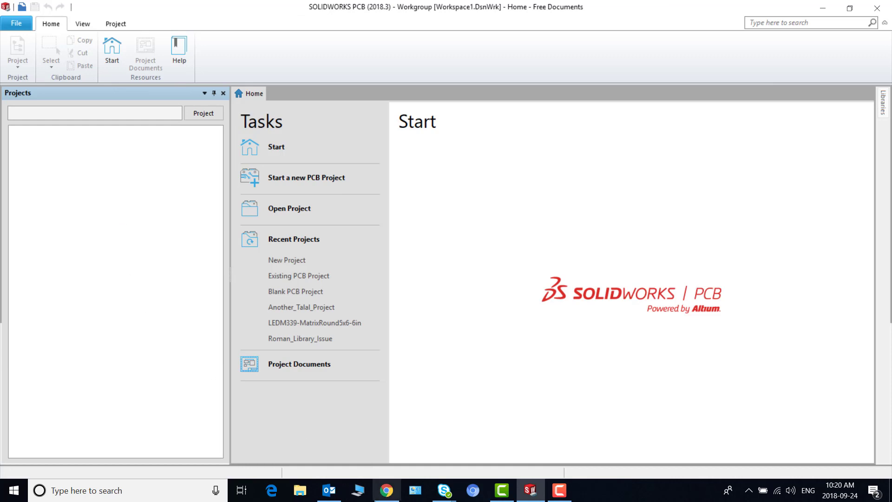
Load localhost:9780 in Chrome to reach the SOLIDWORKS PCB Services sign-in page
{"action": "left_click", "coordinate": [381, 491]}
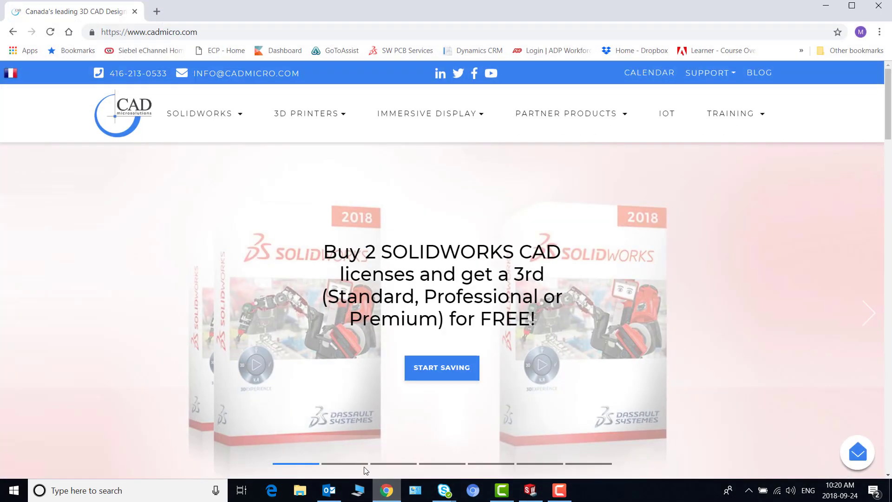
{"action": "left_click", "coordinate": [304, 33]}
{"action": "type", "text": "LOCA"}
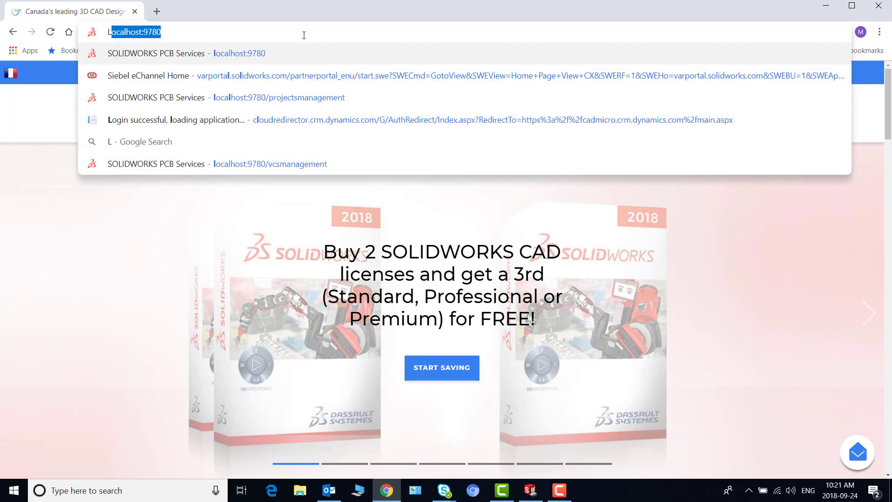
{"action": "key", "text": "BackSpace"}
{"action": "key", "text": "BackSpace"}
{"action": "key", "text": "BackSpace"}
{"action": "key", "text": "BackSpace"}
{"action": "key", "text": "BackSpace"}
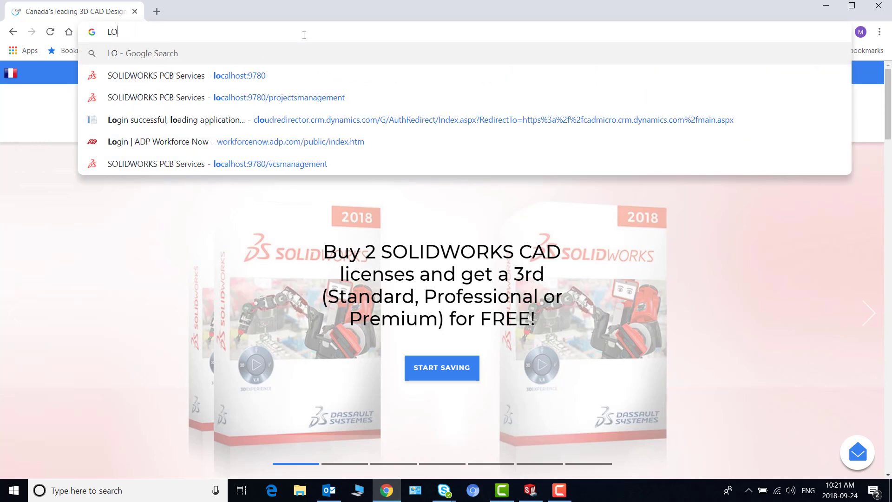
{"action": "type", "text": "localhost:9780"}
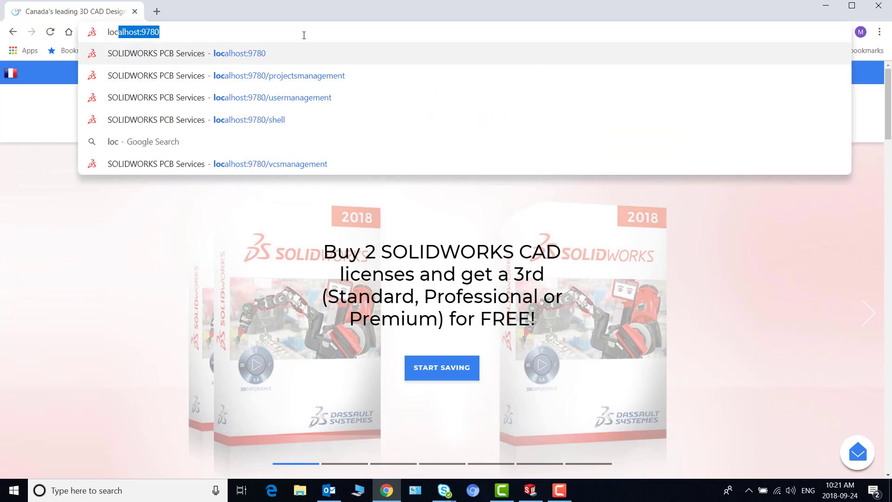
{"action": "key", "text": "Right"}
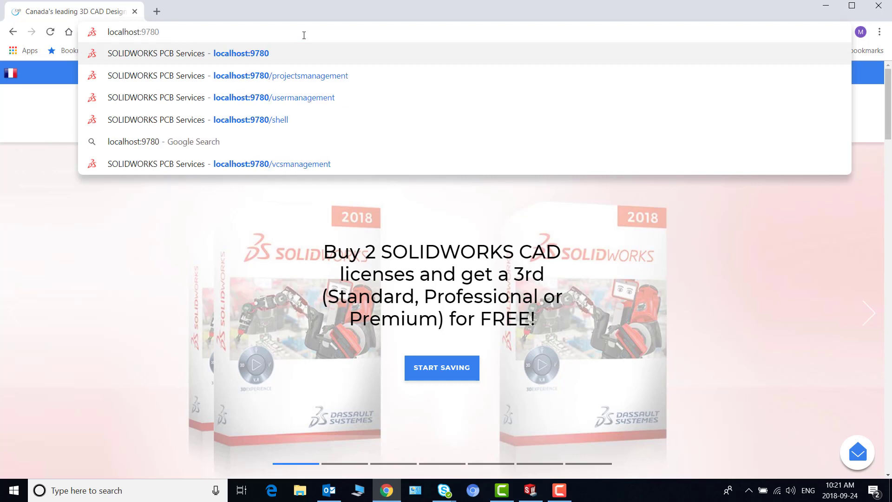
{"action": "key", "text": "Return"}
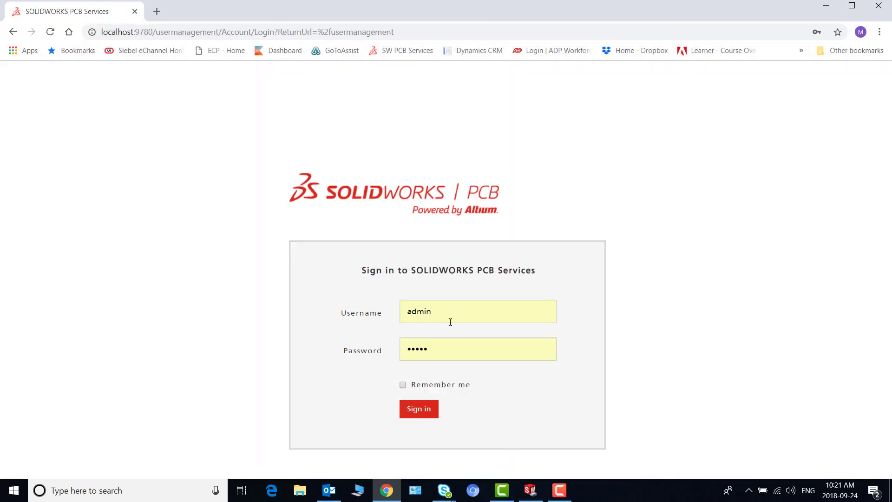
Sign in as admin and view the VCS list showing only DefaultRepository
{"action": "left_click", "coordinate": [422, 417]}
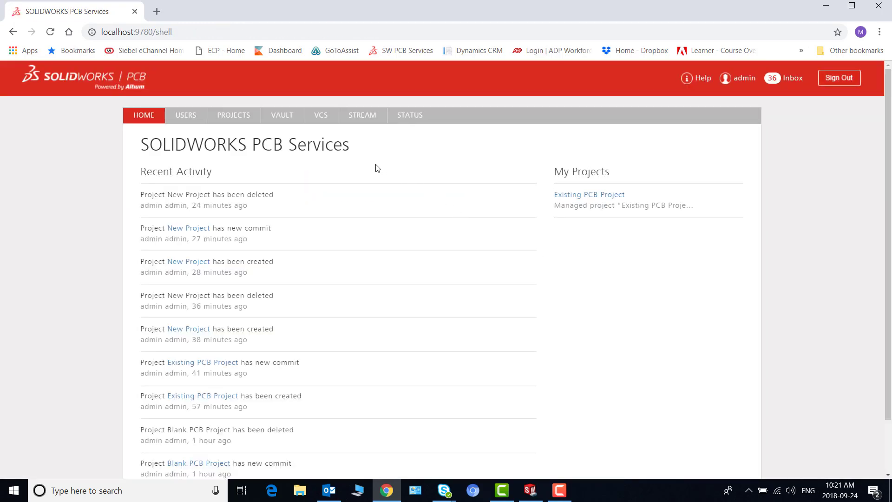
{"action": "left_click", "coordinate": [320, 117]}
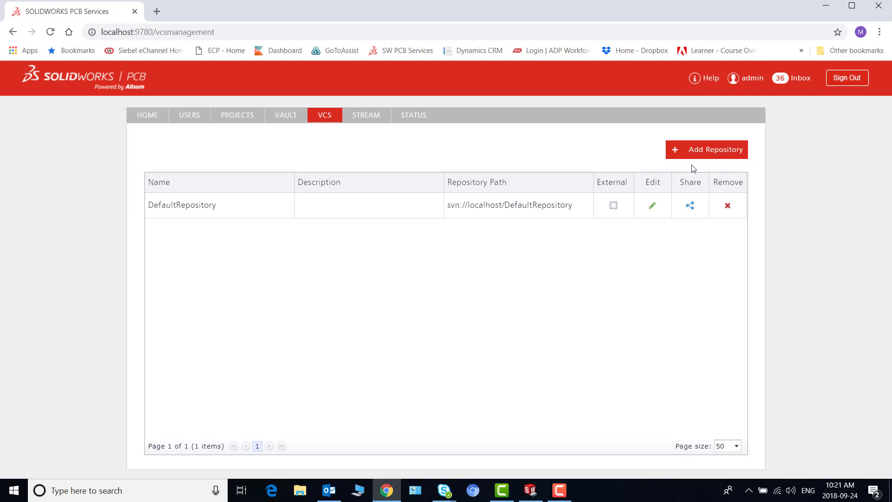
Add a repository named 'New Repository' at svn://localhost/New Repository
{"action": "left_click", "coordinate": [699, 151]}
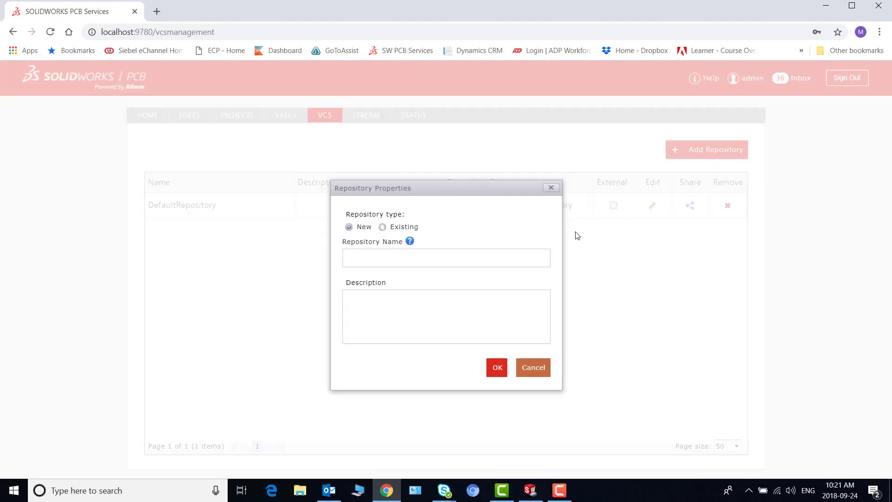
{"action": "left_click", "coordinate": [471, 258]}
{"action": "type", "text": "New Repository"}
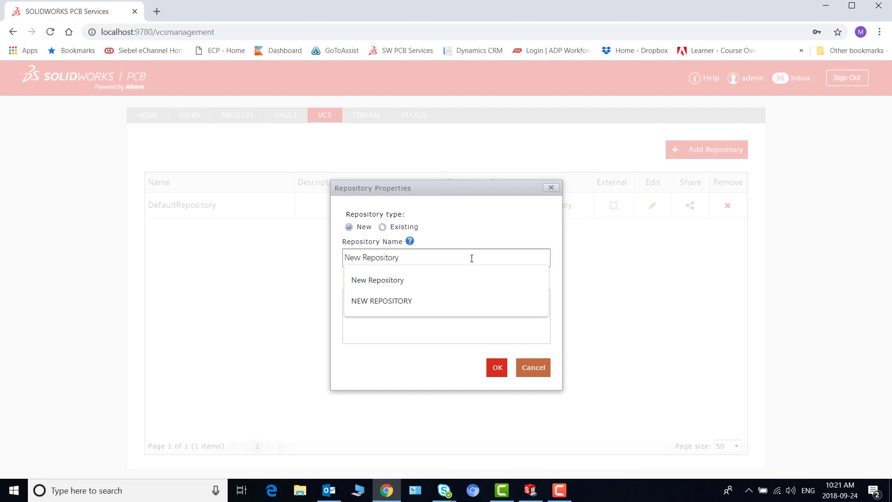
{"action": "left_click", "coordinate": [499, 259]}
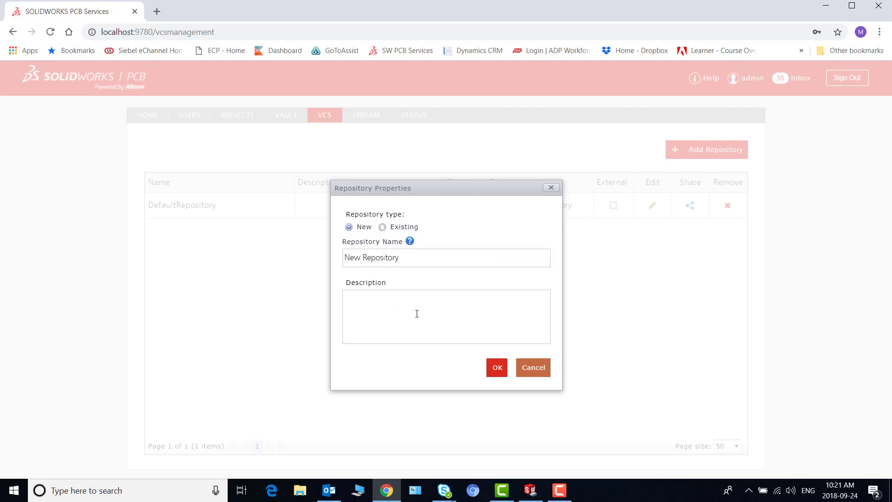
{"action": "left_click", "coordinate": [496, 370]}
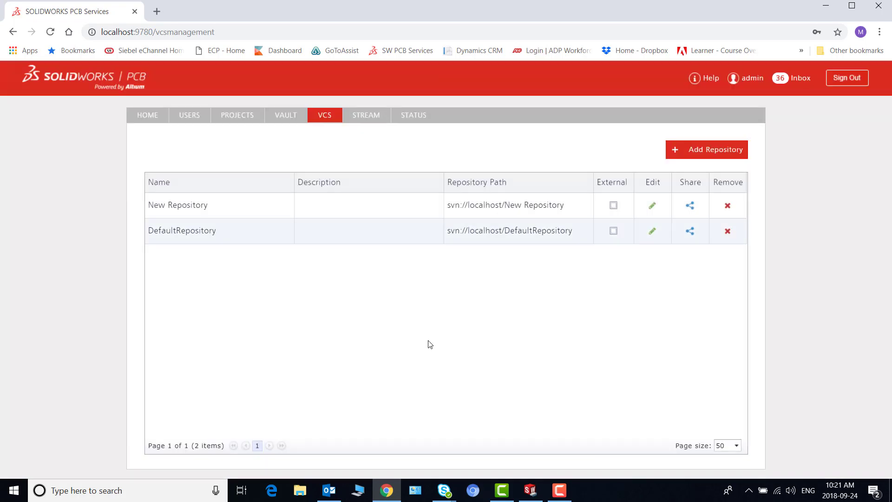
Return to SOLIDWORKS PCB and sign back in to SOLIDWORKS PCB Services
{"action": "left_click", "coordinate": [825, 6]}
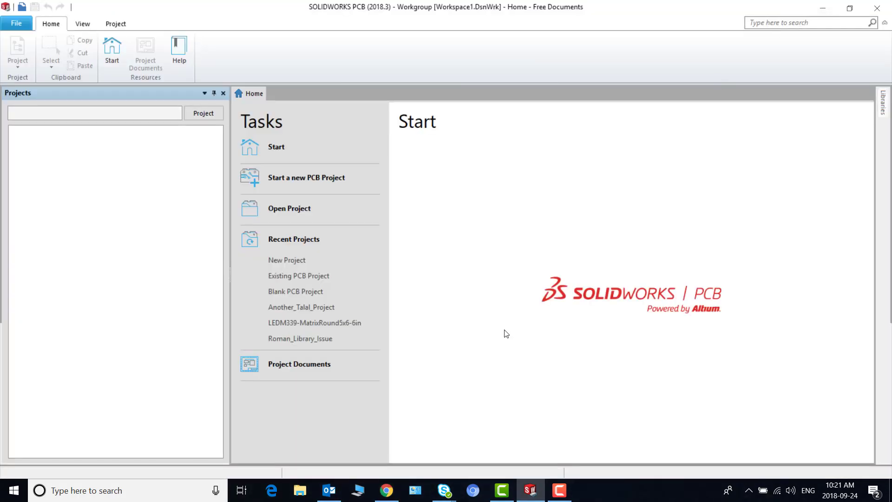
{"action": "left_click", "coordinate": [26, 23]}
{"action": "left_click", "coordinate": [77, 300]}
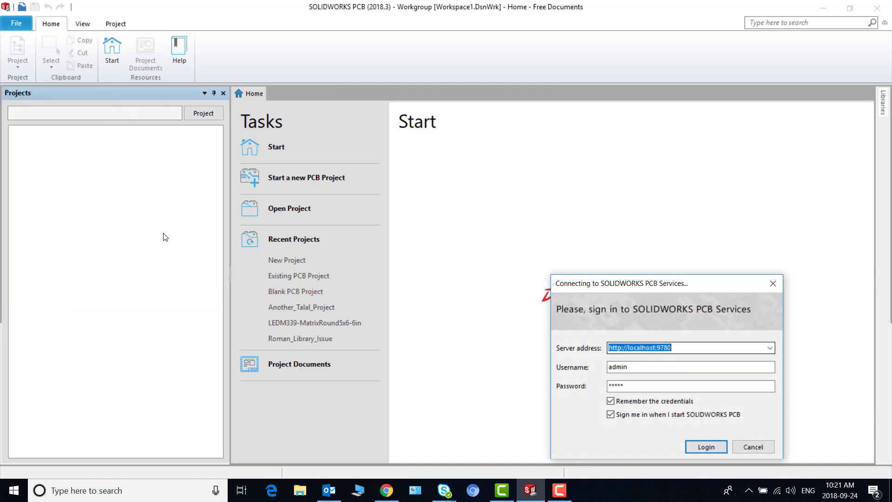
{"action": "left_click", "coordinate": [707, 447]}
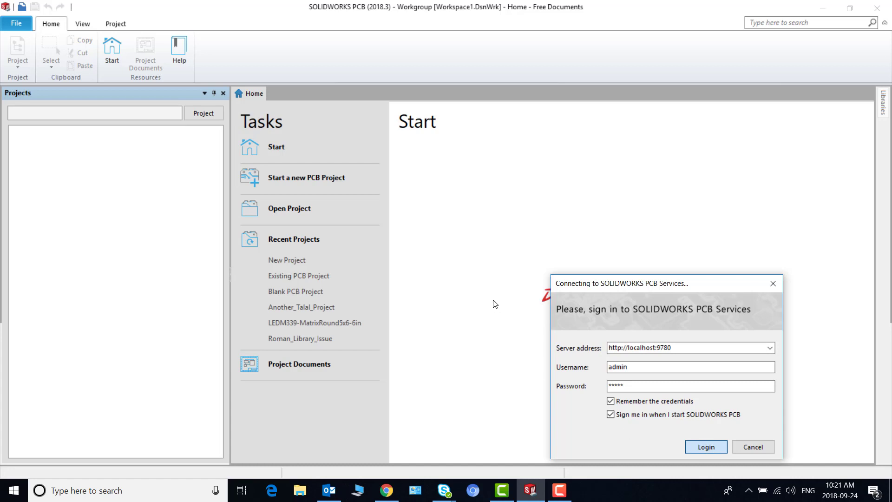
Check the Design Repositories preferences, where New Repository now appears activated
{"action": "left_click", "coordinate": [16, 23]}
{"action": "left_click", "coordinate": [110, 347]}
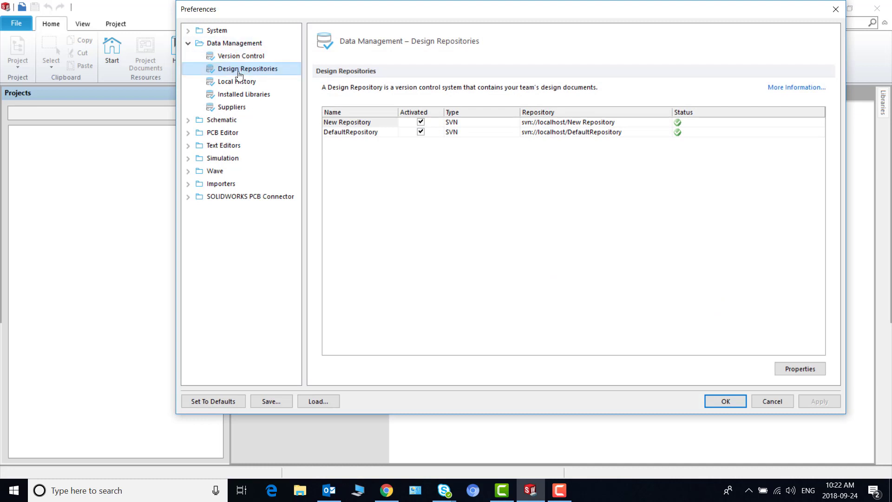
{"action": "left_click_drag", "start_coordinate": [371, 122], "coordinate": [324, 127]}
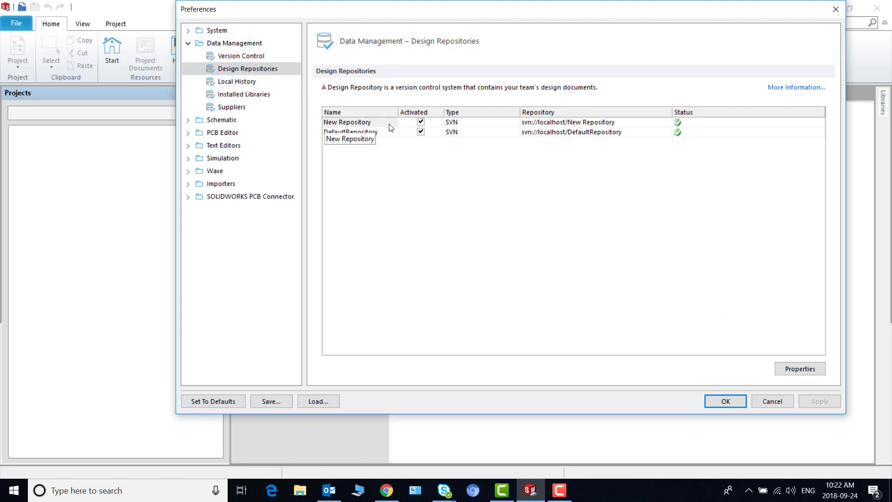
Start a new PCB project named 'New PCB Project' stored in New Repository
{"action": "left_click", "coordinate": [730, 402]}
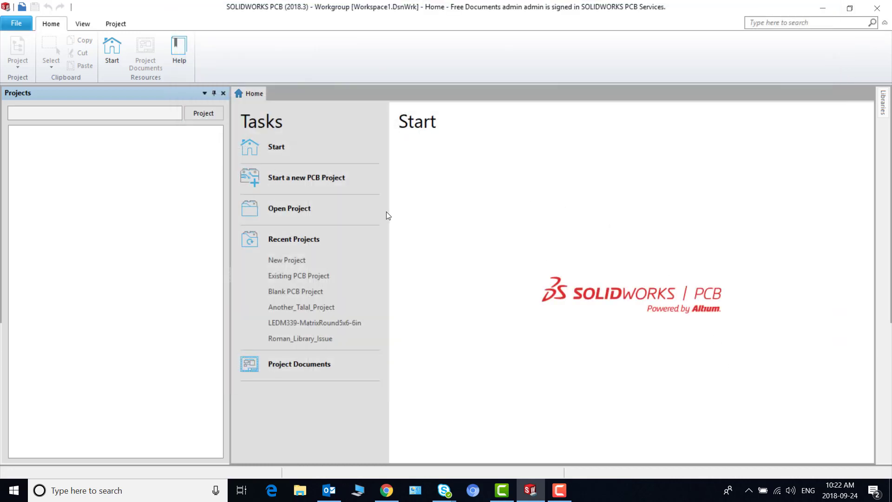
{"action": "left_click", "coordinate": [302, 182]}
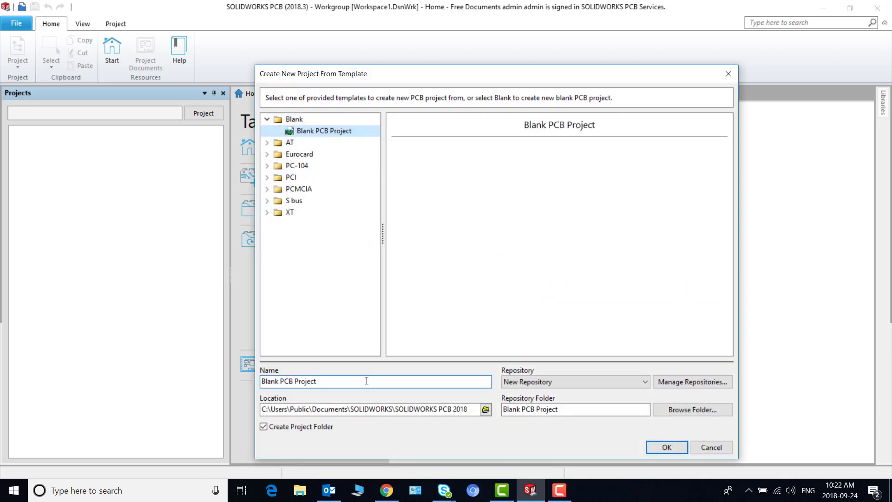
{"action": "left_click", "coordinate": [349, 381]}
{"action": "left_click_drag", "start_coordinate": [349, 381], "coordinate": [248, 381]}
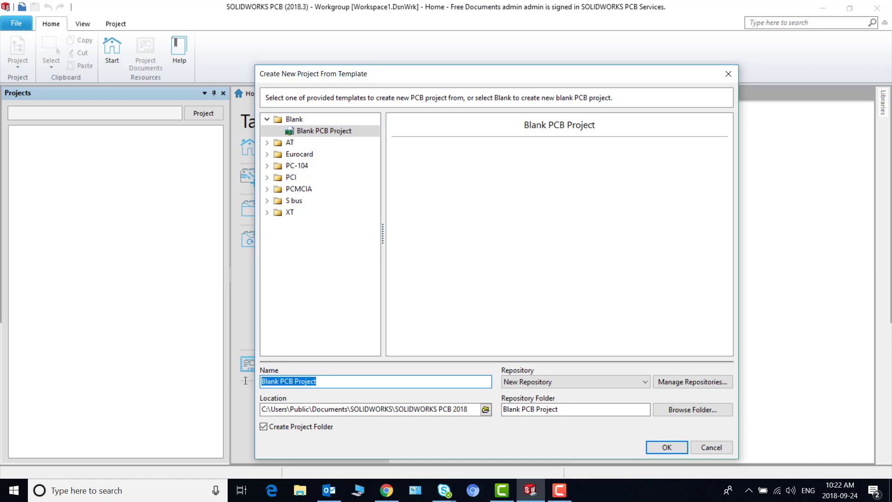
{"action": "type", "text": "New "}
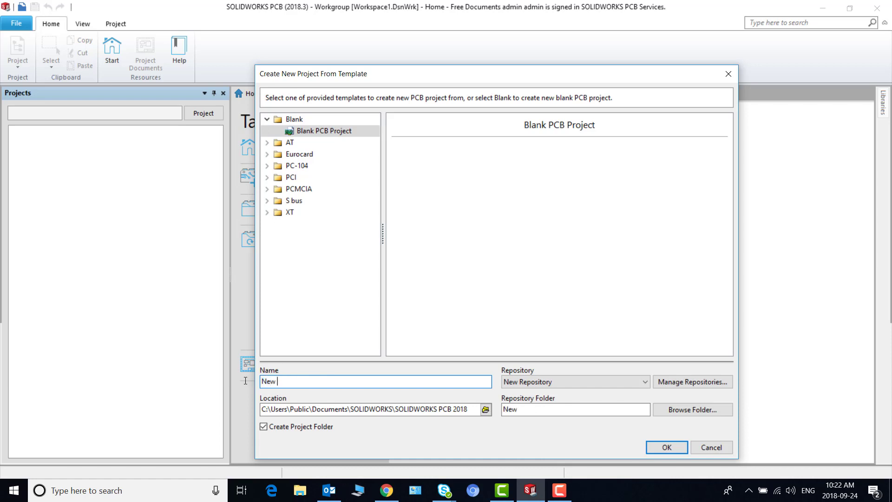
{"action": "type", "text": "PCB Project"}
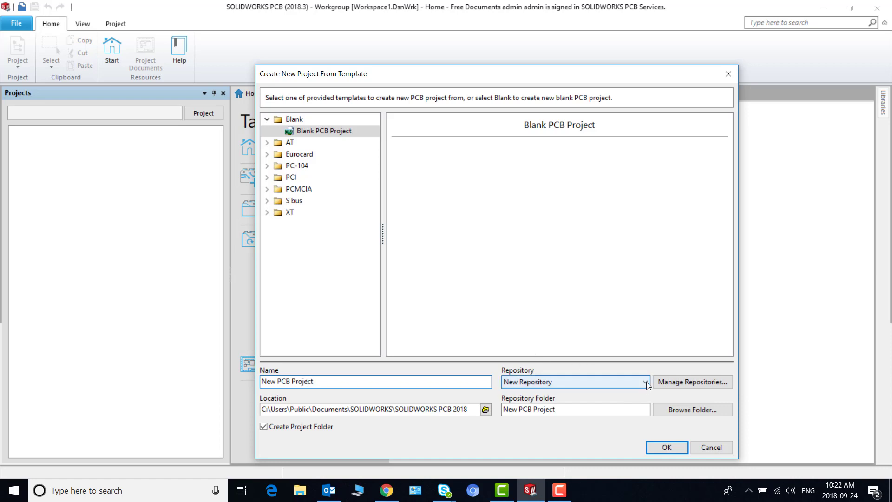
{"action": "left_click", "coordinate": [646, 382]}
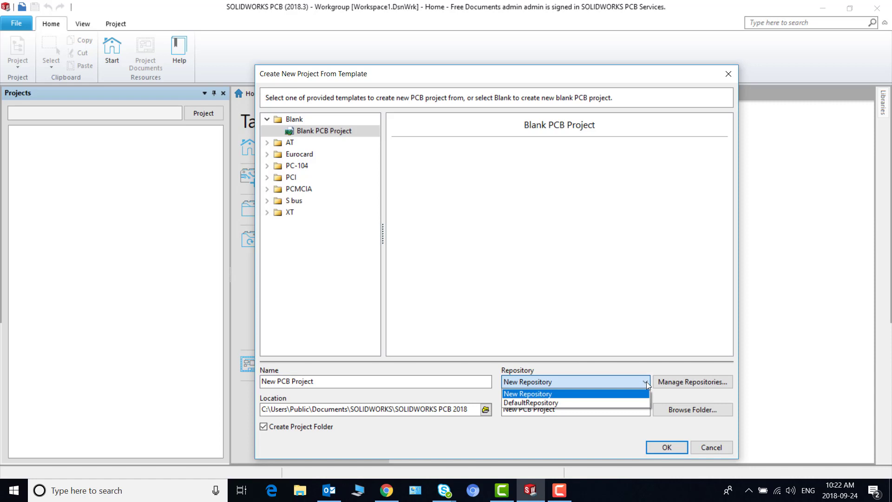
{"action": "left_click", "coordinate": [610, 396]}
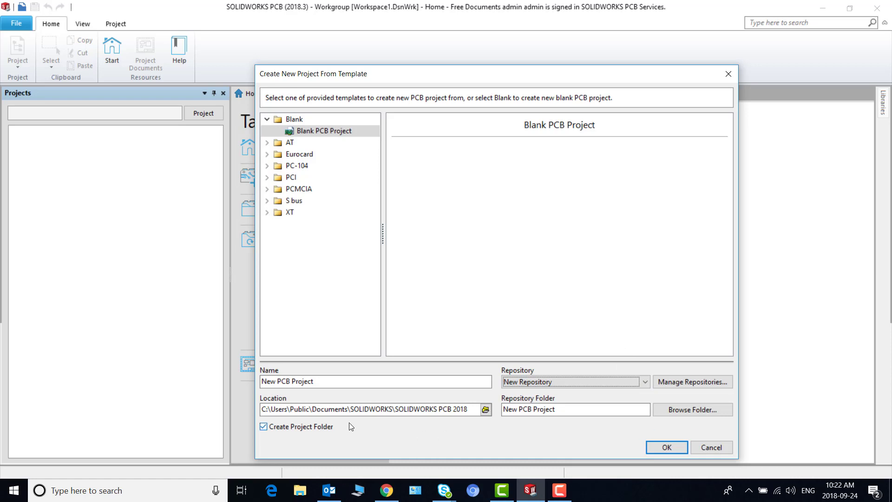
Set the project location to Desktop > PCB Projects > My New PCB Projects and create it
{"action": "left_click", "coordinate": [486, 409]}
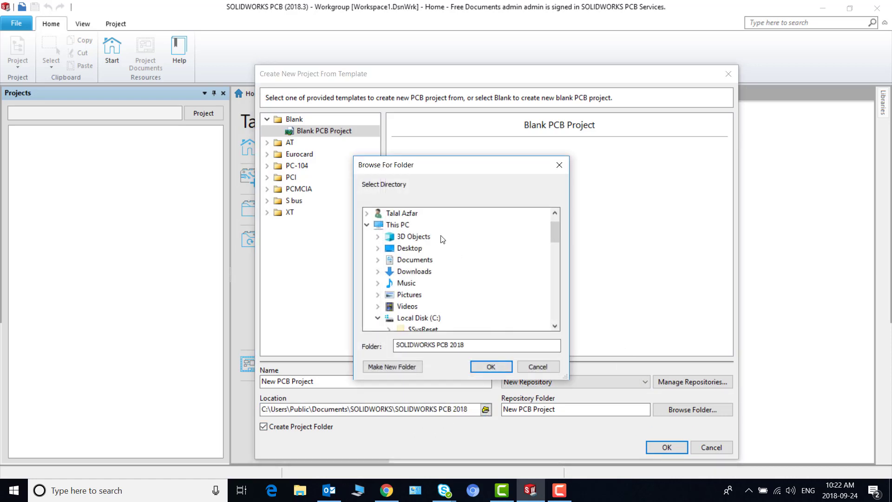
{"action": "left_click", "coordinate": [409, 248]}
{"action": "double_click", "coordinate": [407, 251]}
{"action": "double_click", "coordinate": [425, 283]}
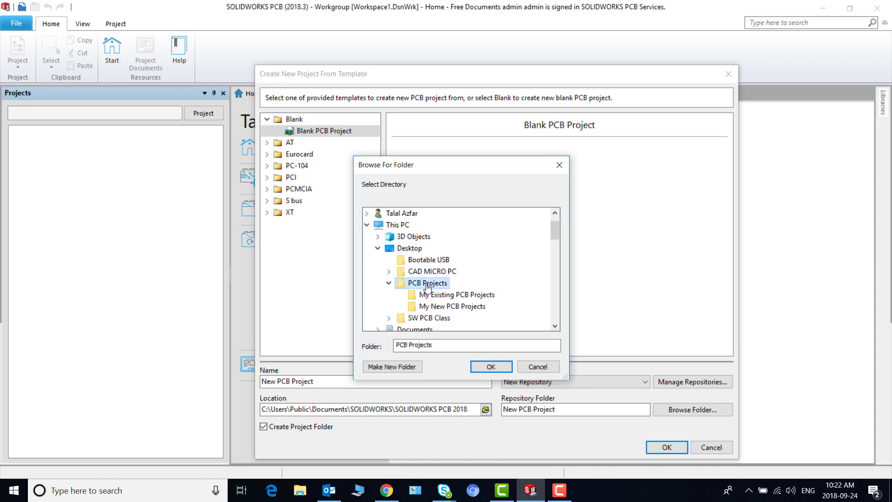
{"action": "left_click", "coordinate": [448, 308]}
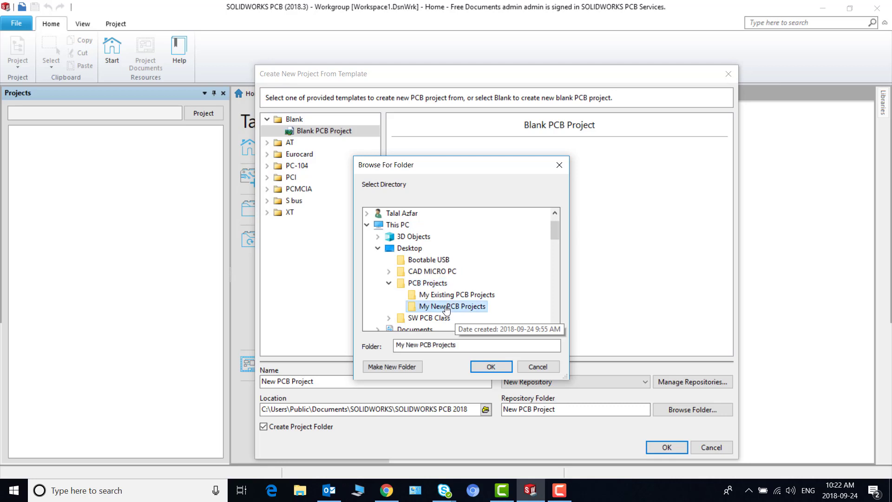
{"action": "left_click", "coordinate": [489, 367]}
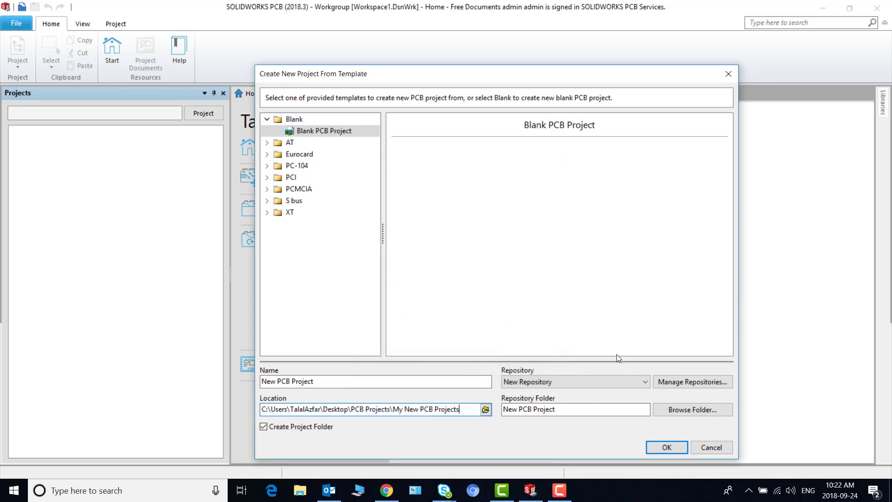
{"action": "left_click", "coordinate": [661, 446]}
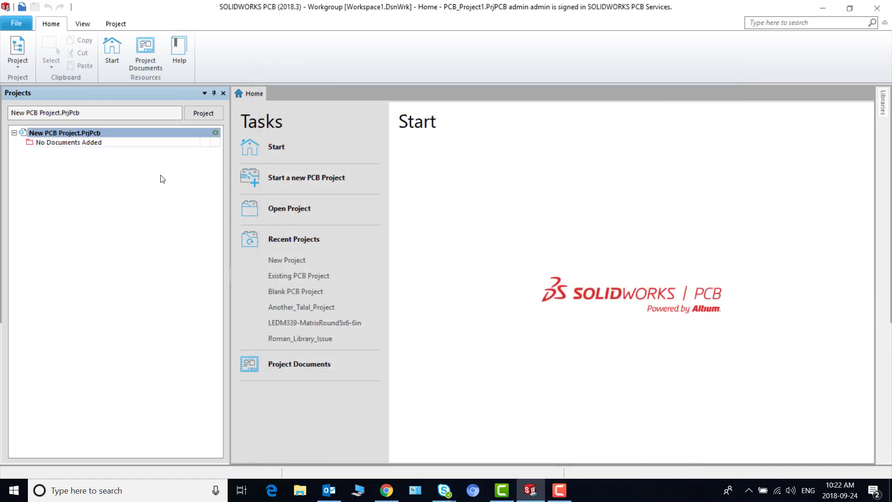
Add a new schematic (Sheet1.SchDoc) and PCB document (PCB1.SWPcbDoc) to New PCB Project
{"action": "right_click", "coordinate": [158, 132]}
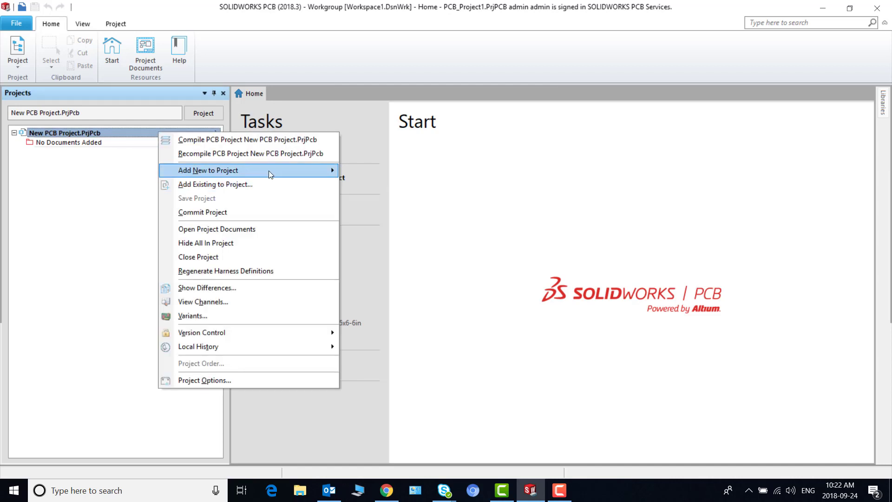
{"action": "mouse_move", "coordinate": [276, 171]}
{"action": "left_click", "coordinate": [367, 170]}
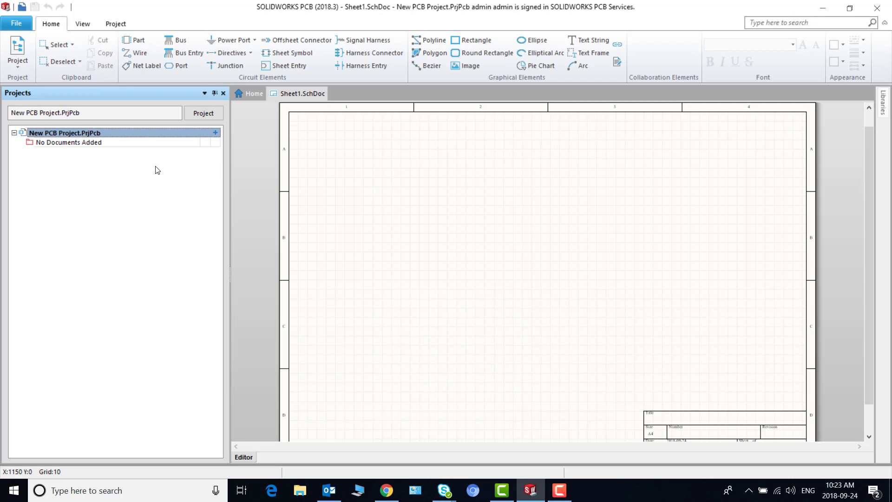
{"action": "right_click", "coordinate": [150, 133]}
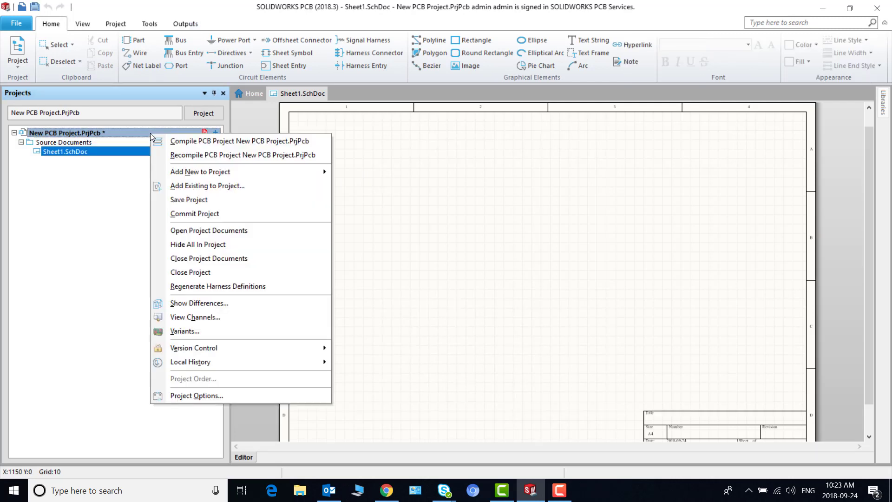
{"action": "mouse_move", "coordinate": [237, 172]}
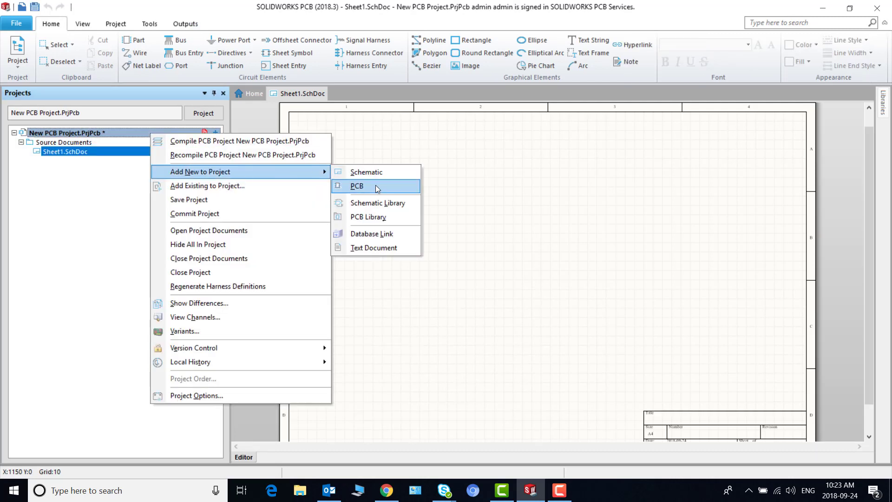
{"action": "left_click", "coordinate": [375, 185]}
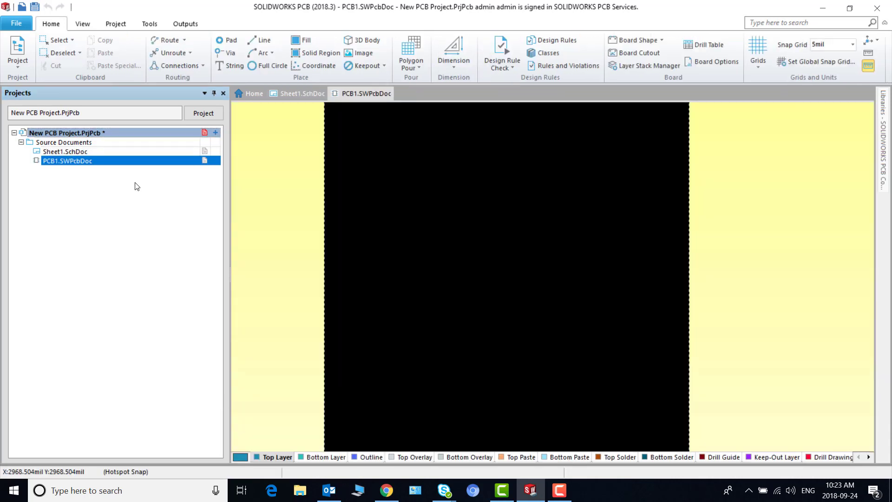
Save the project, storing PCB1.SWPcbDoc and Sheet1.SchDoc in the New PCB Project folder
{"action": "right_click", "coordinate": [122, 133]}
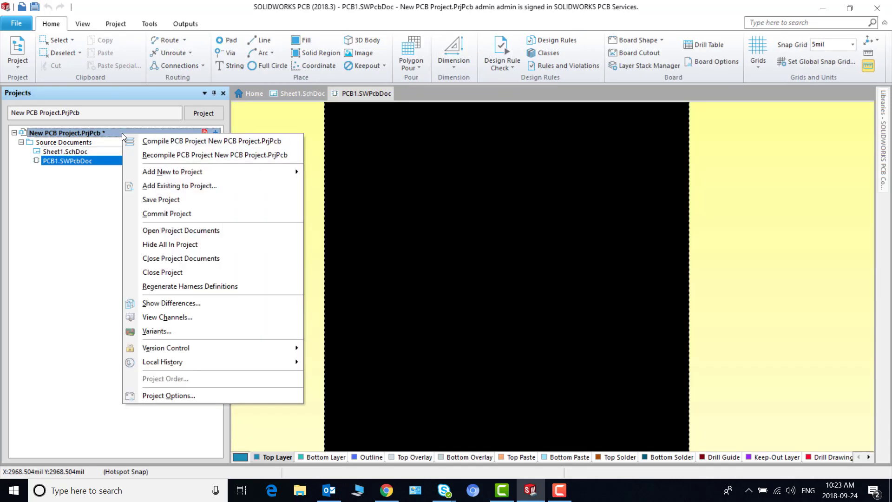
{"action": "left_click", "coordinate": [180, 199]}
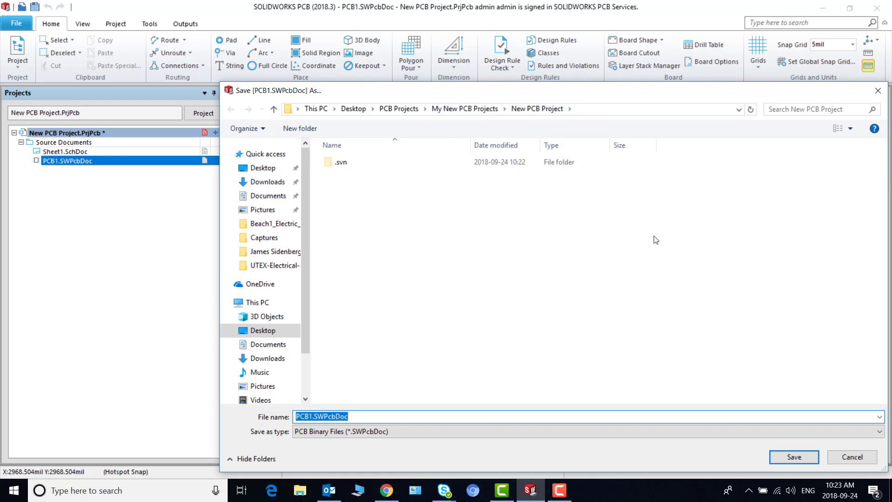
{"action": "left_click", "coordinate": [794, 457]}
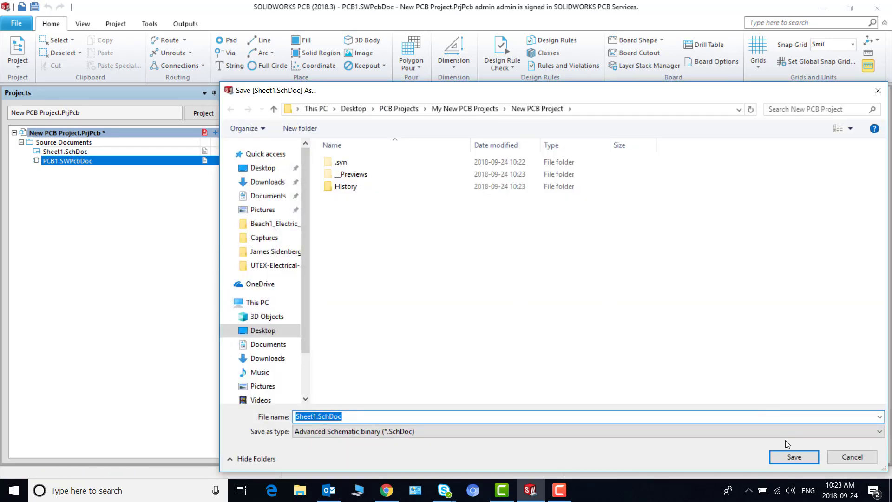
{"action": "left_click", "coordinate": [792, 457]}
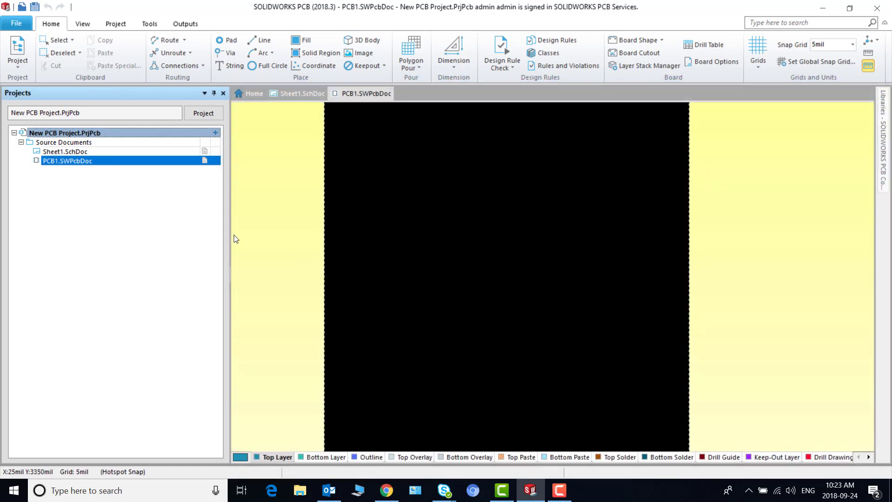
Commit New PCB Project and its three files to version control, then close its documents
{"action": "right_click", "coordinate": [100, 133]}
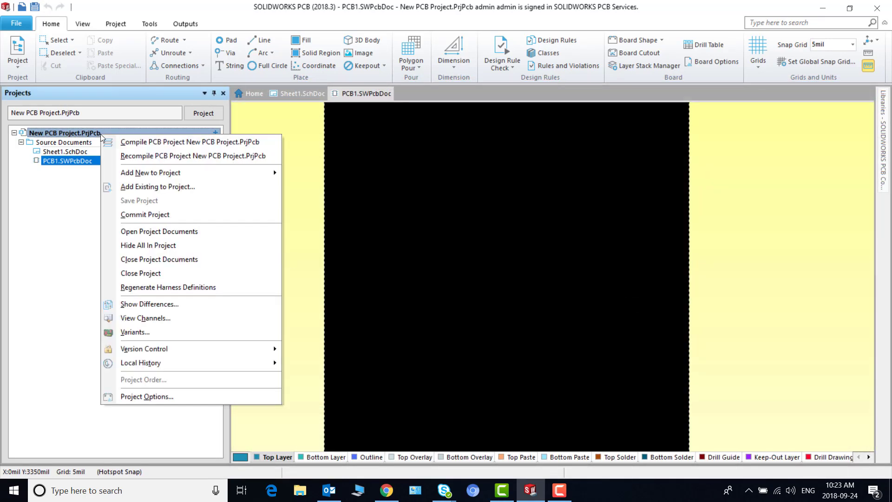
{"action": "left_click", "coordinate": [160, 219]}
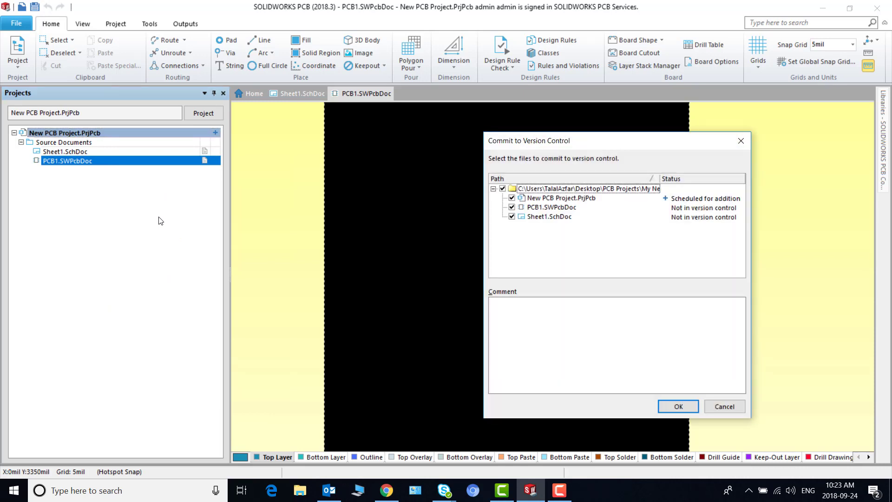
{"action": "left_click", "coordinate": [680, 406]}
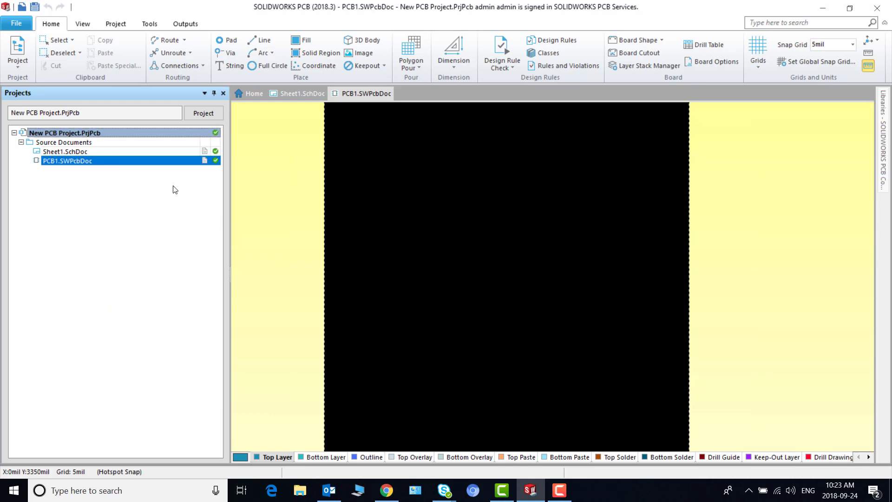
{"action": "right_click", "coordinate": [110, 132]}
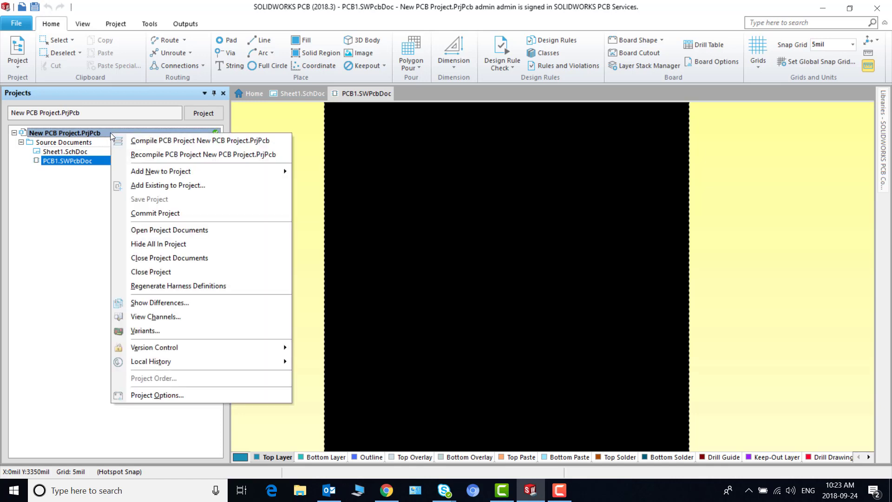
{"action": "left_click", "coordinate": [158, 258]}
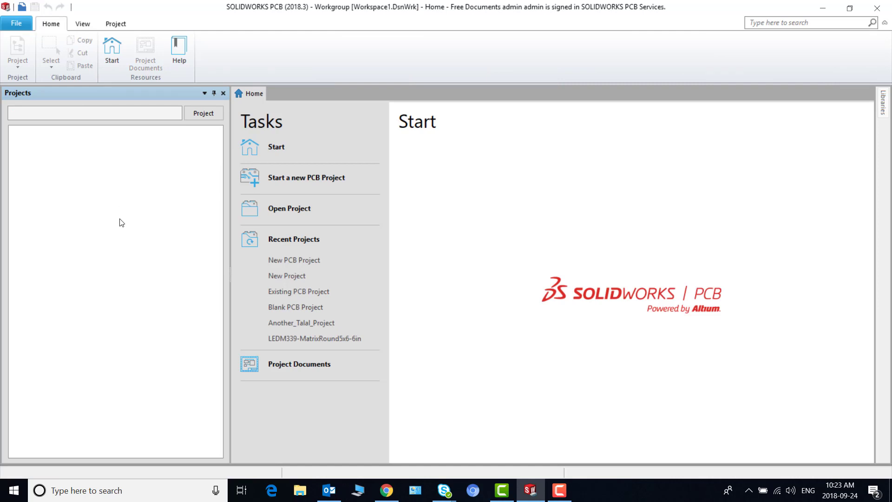
Select Existing PCB Project in Open Managed Project and show its repository settings in Advanced Mode
{"action": "left_click", "coordinate": [284, 211]}
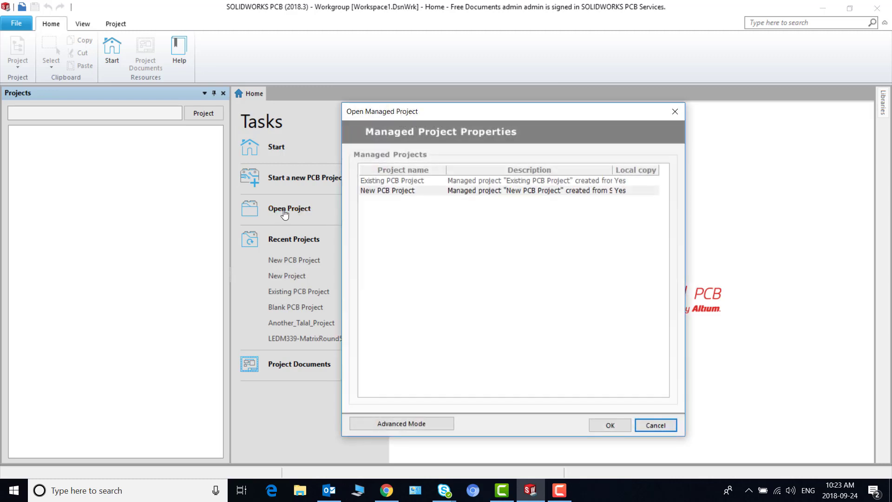
{"action": "left_click", "coordinate": [403, 185]}
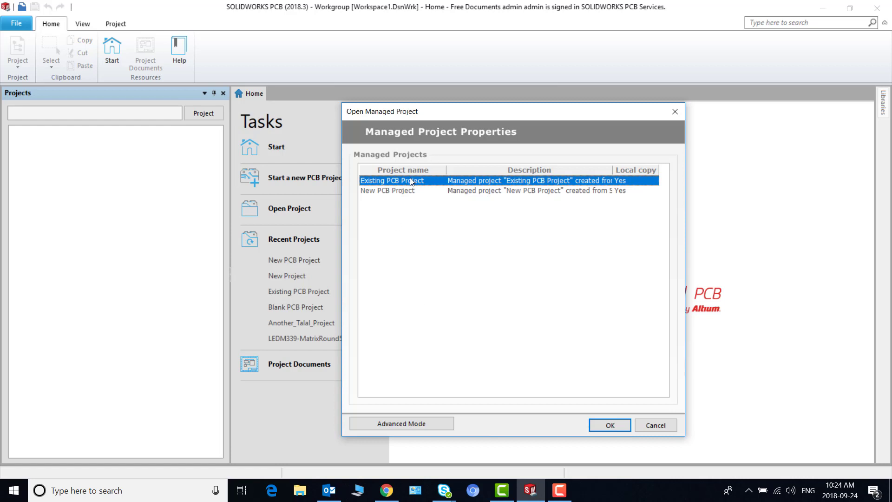
{"action": "left_click", "coordinate": [399, 423]}
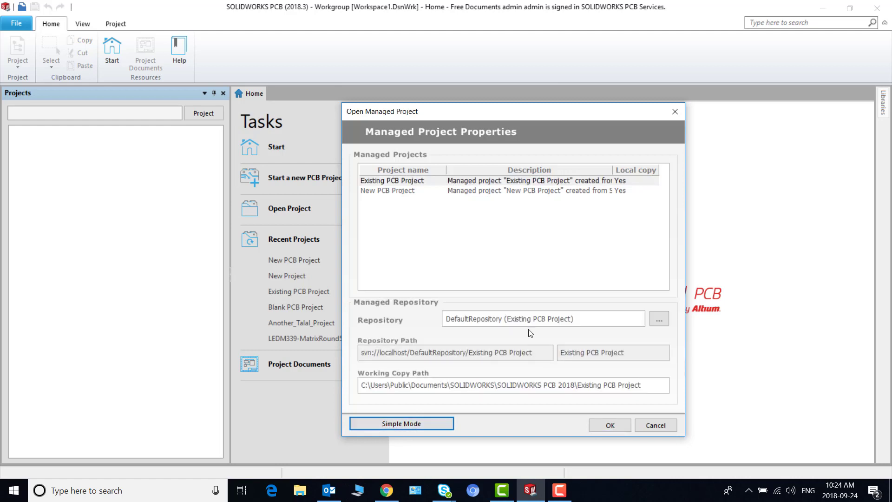
{"action": "left_click", "coordinate": [639, 320]}
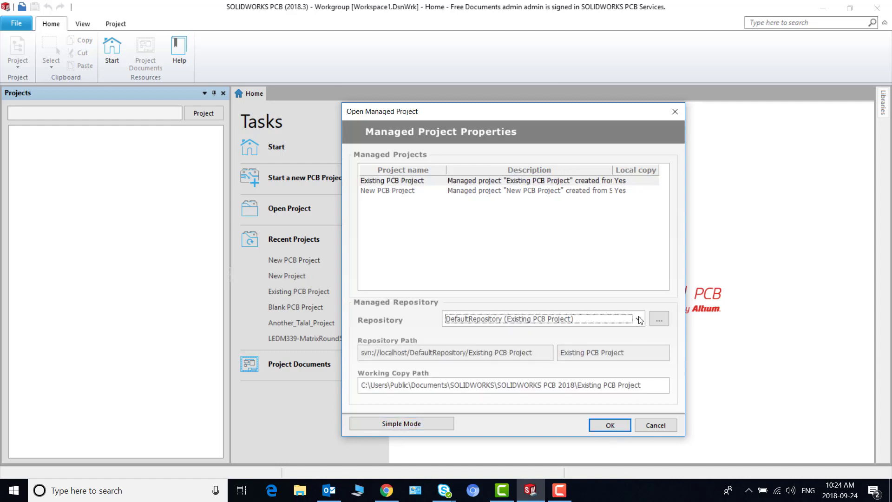
Assign New Repository as the design repository for Existing PCB Project
{"action": "left_click", "coordinate": [656, 318]}
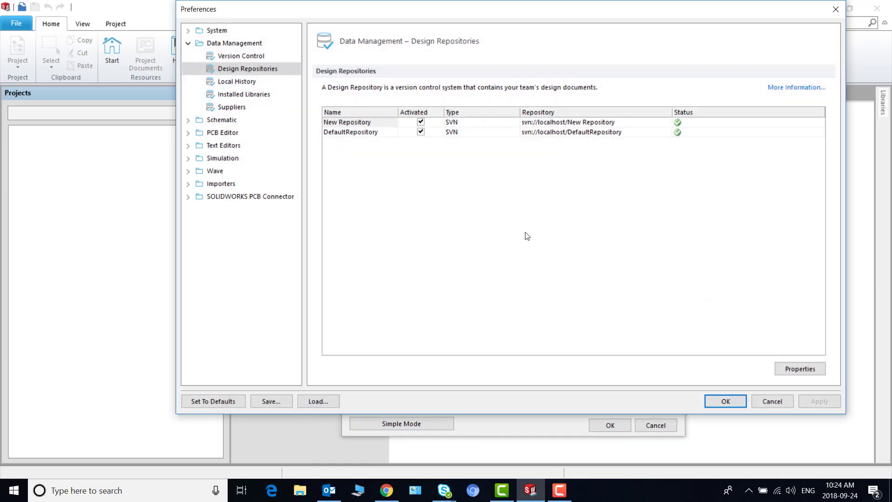
{"action": "left_click", "coordinate": [356, 126]}
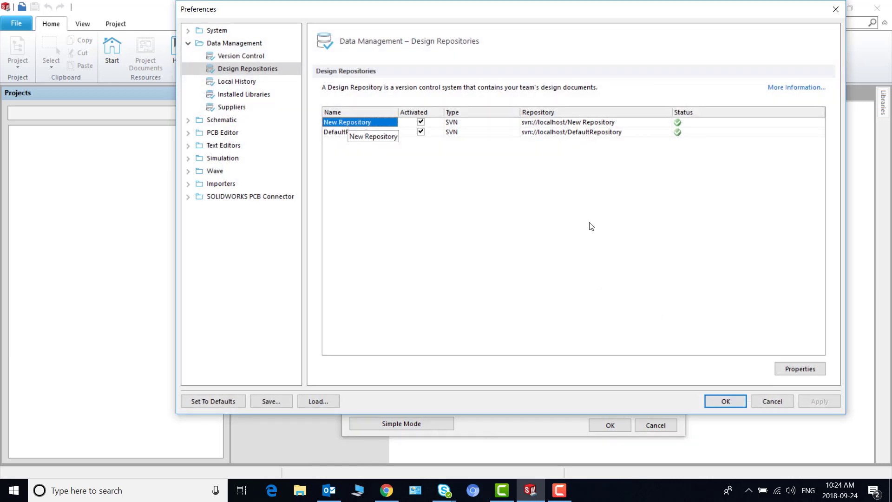
{"action": "left_click", "coordinate": [726, 401]}
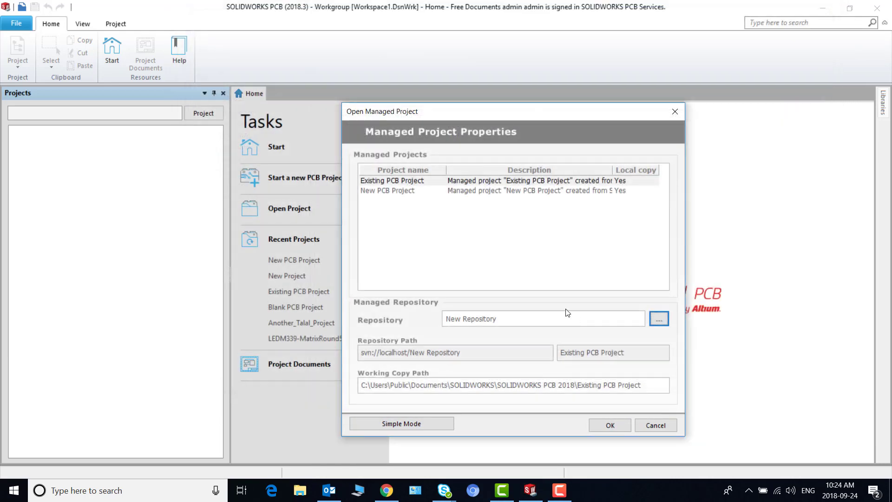
Set the working copy path to Desktop\PCB Projects\My Existing PCB Projects
{"action": "mouse_move", "coordinate": [562, 387]}
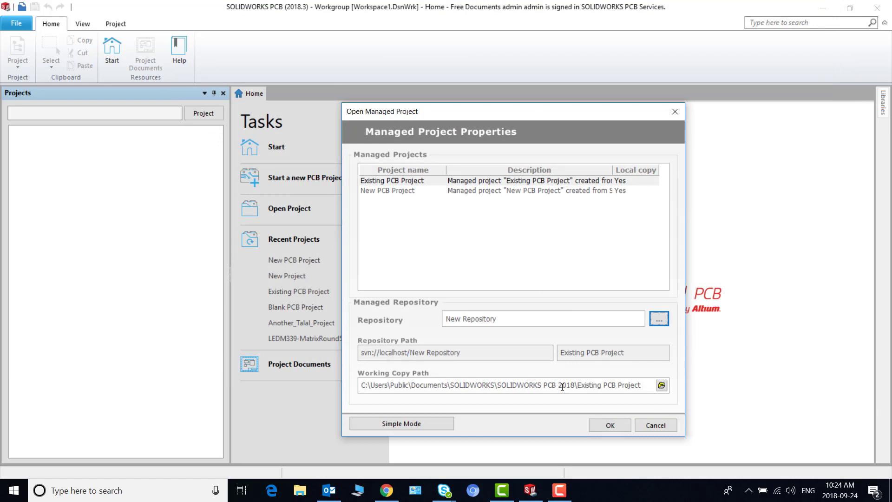
{"action": "left_click", "coordinate": [662, 385]}
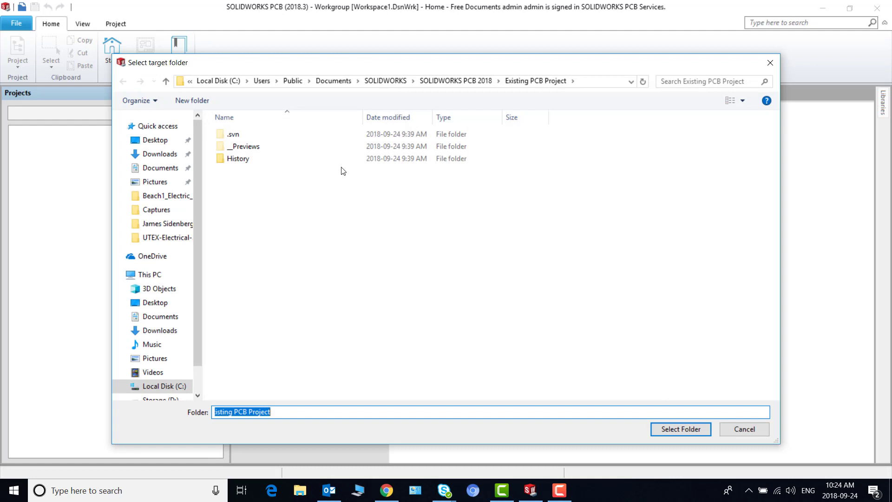
{"action": "left_click", "coordinate": [155, 141]}
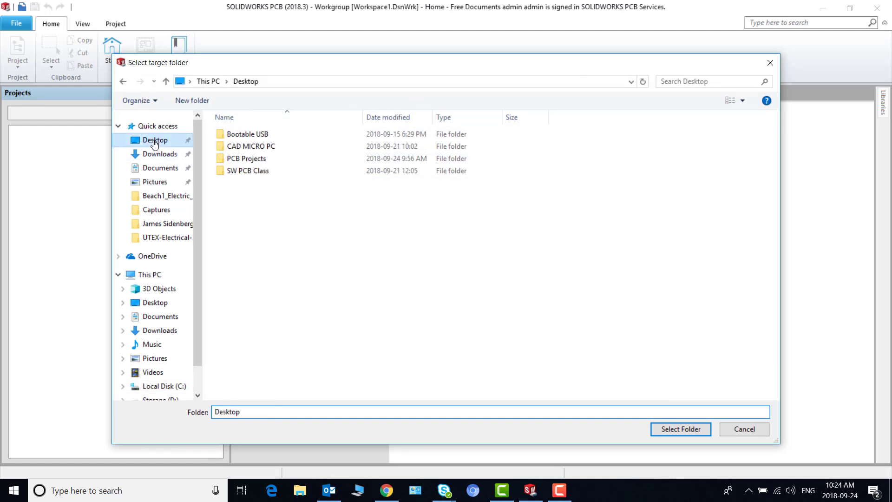
{"action": "double_click", "coordinate": [242, 160]}
{"action": "left_click", "coordinate": [254, 135]}
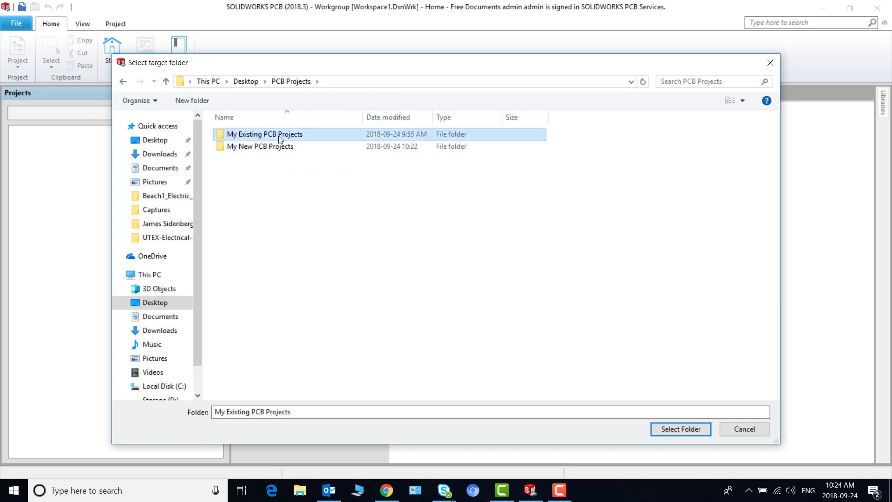
{"action": "left_click", "coordinate": [682, 430]}
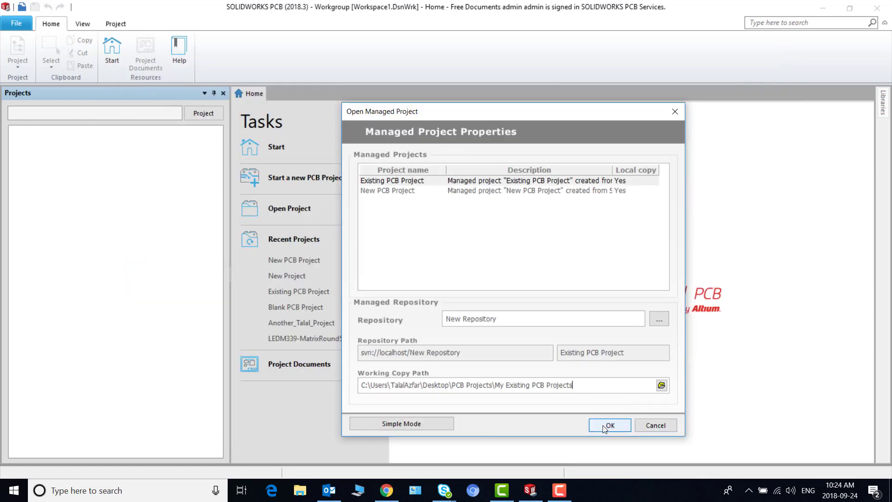
Open Existing PCB Project from New Repository and commit Sheet1.SchDoc and PCB1.SWPcbDoc
{"action": "left_click", "coordinate": [603, 424]}
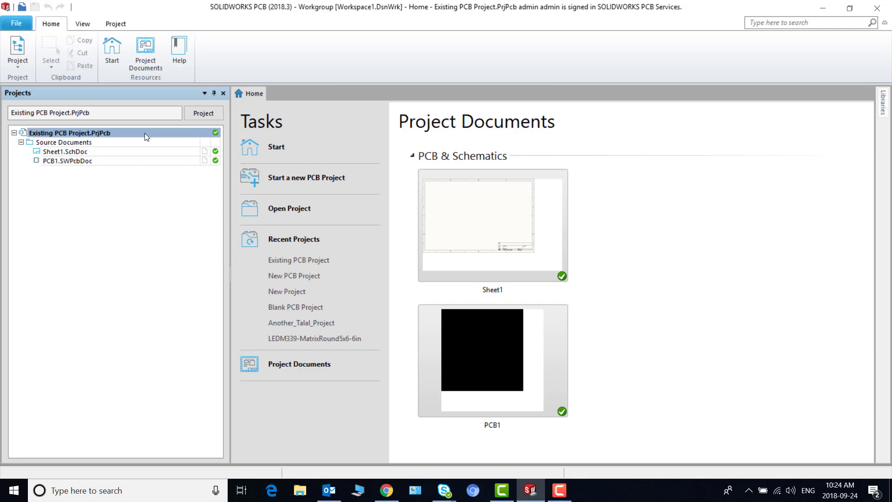
{"action": "right_click", "coordinate": [144, 133]}
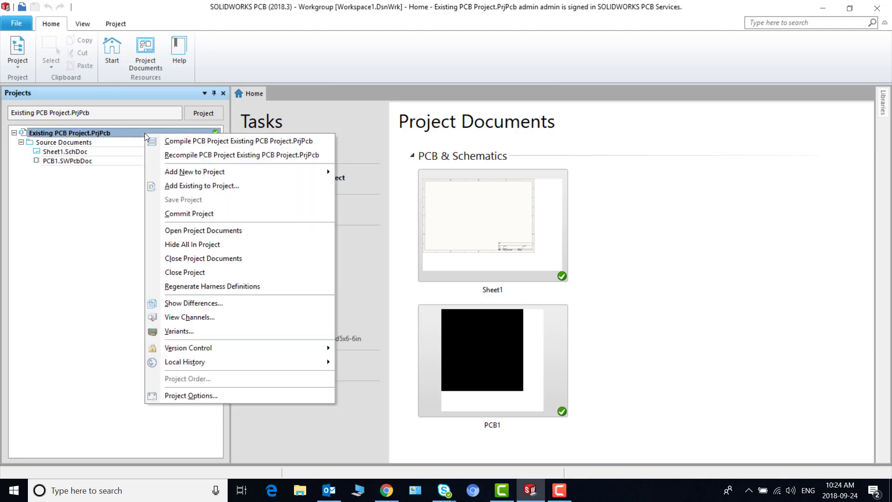
{"action": "left_click", "coordinate": [183, 213]}
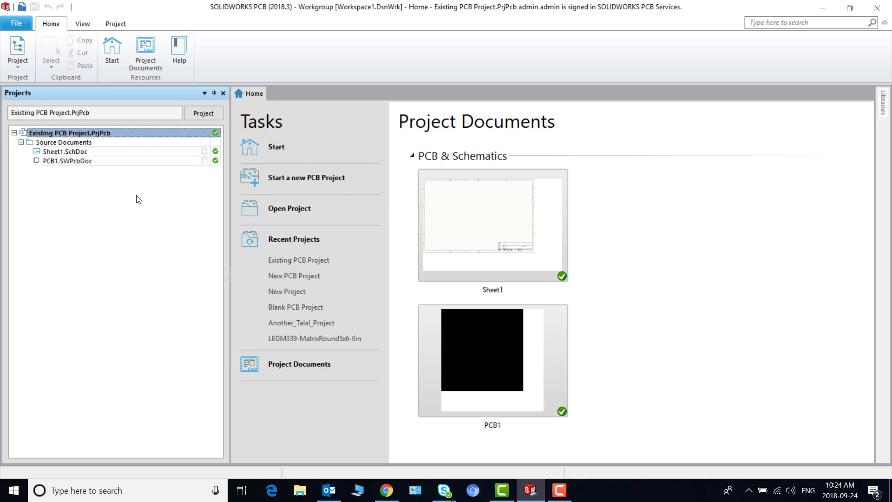
{"action": "right_click", "coordinate": [92, 134]}
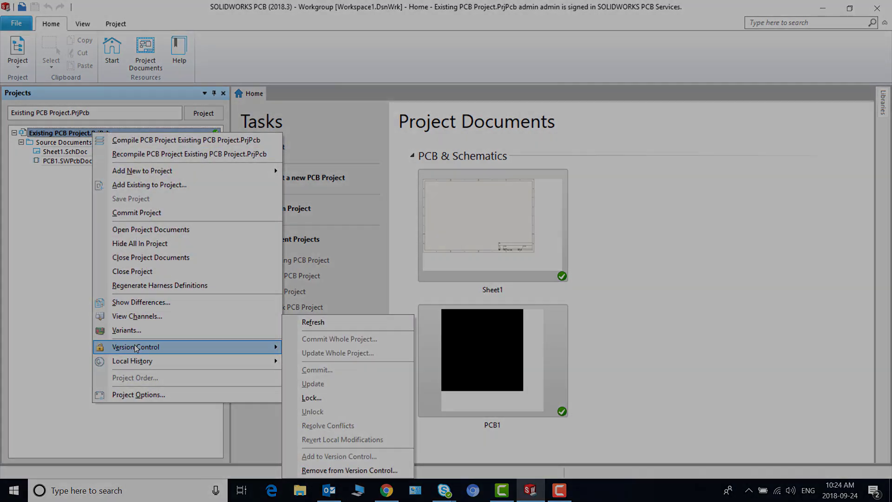